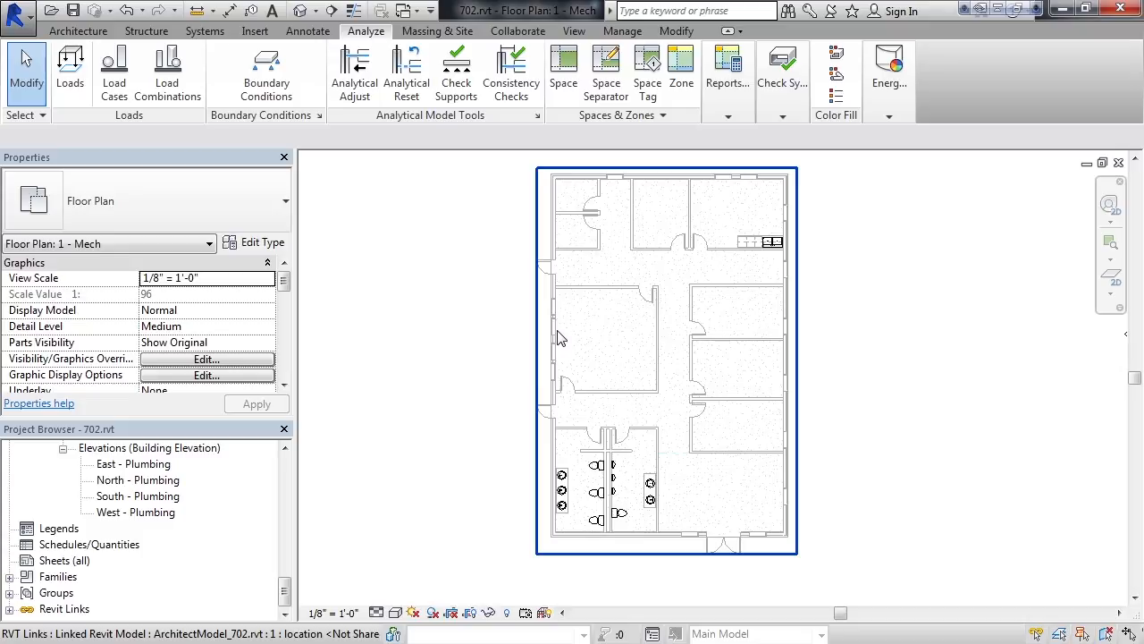
Step: Enable Room Bounding in the linked architectural model's type properties
click(558, 330)
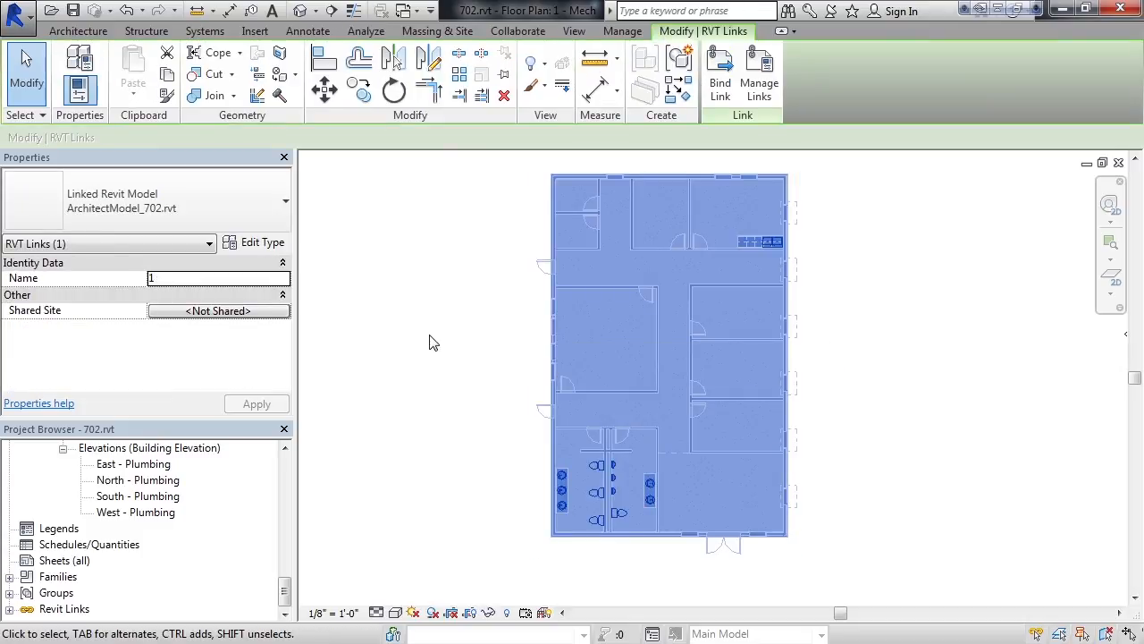
click(256, 249)
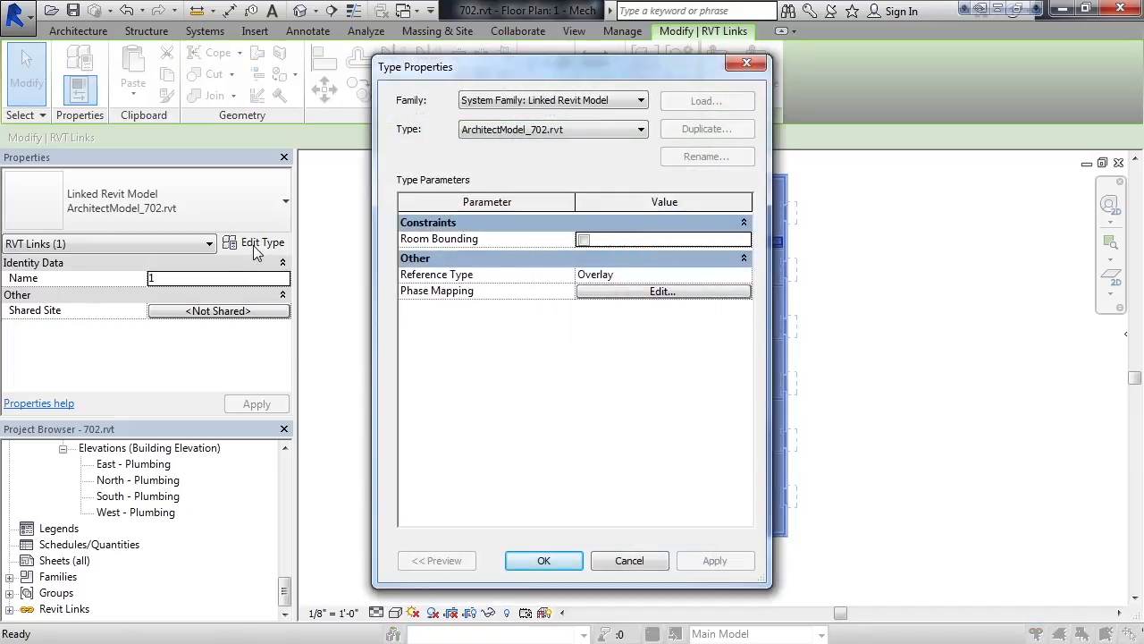
click(582, 240)
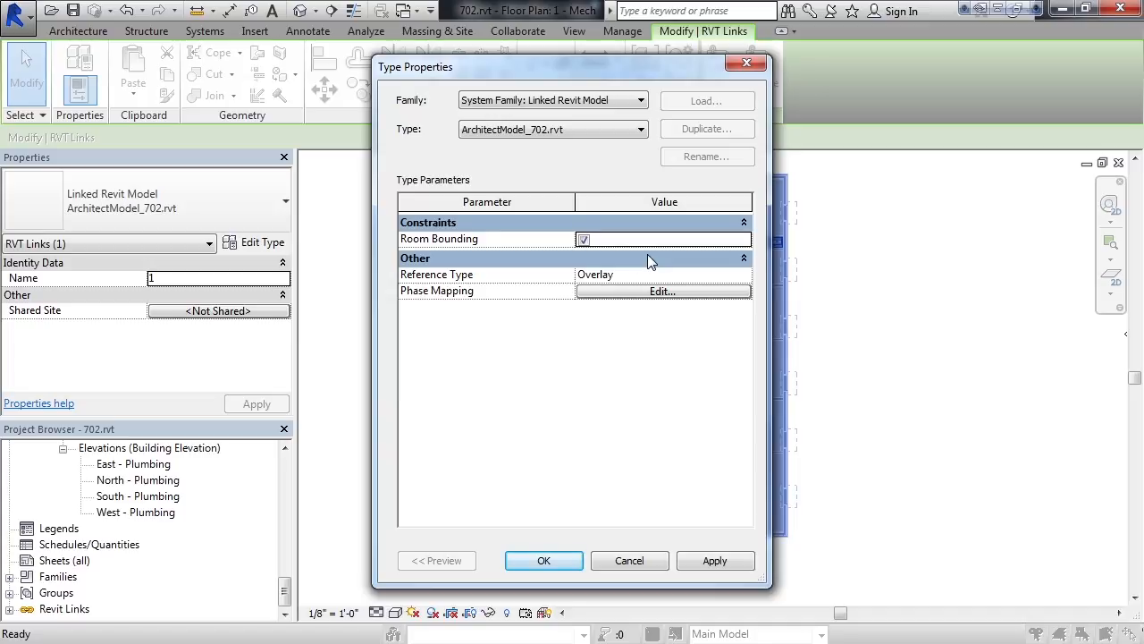
click(550, 561)
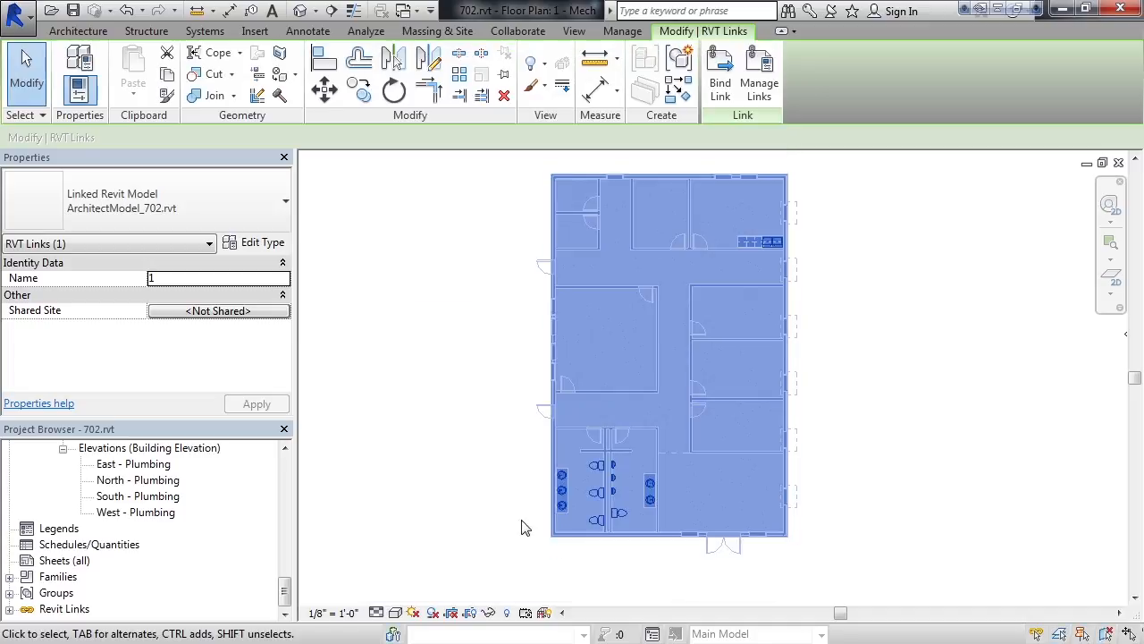
click(419, 345)
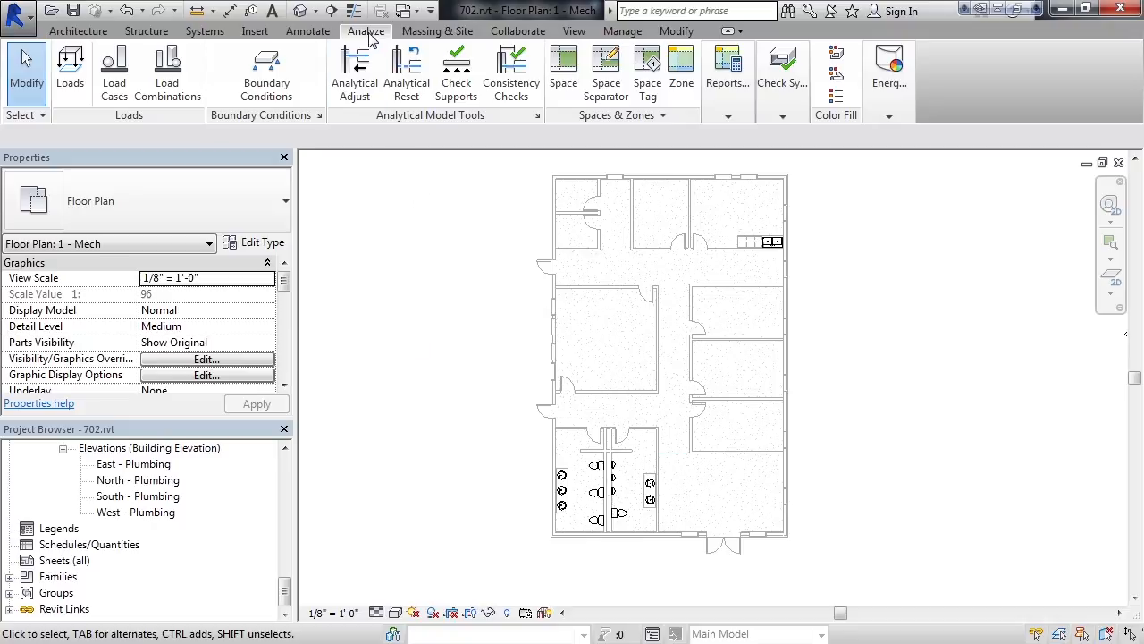
Step: Place spaces in the large left-middle room and the upper, middle and lower right rooms
click(565, 80)
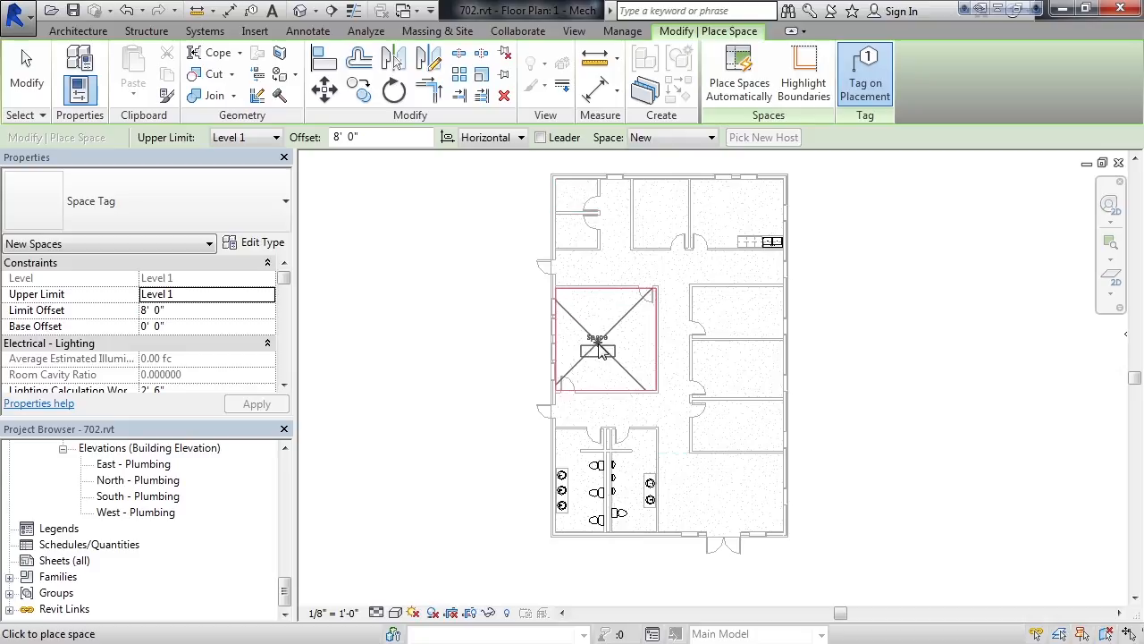
click(607, 347)
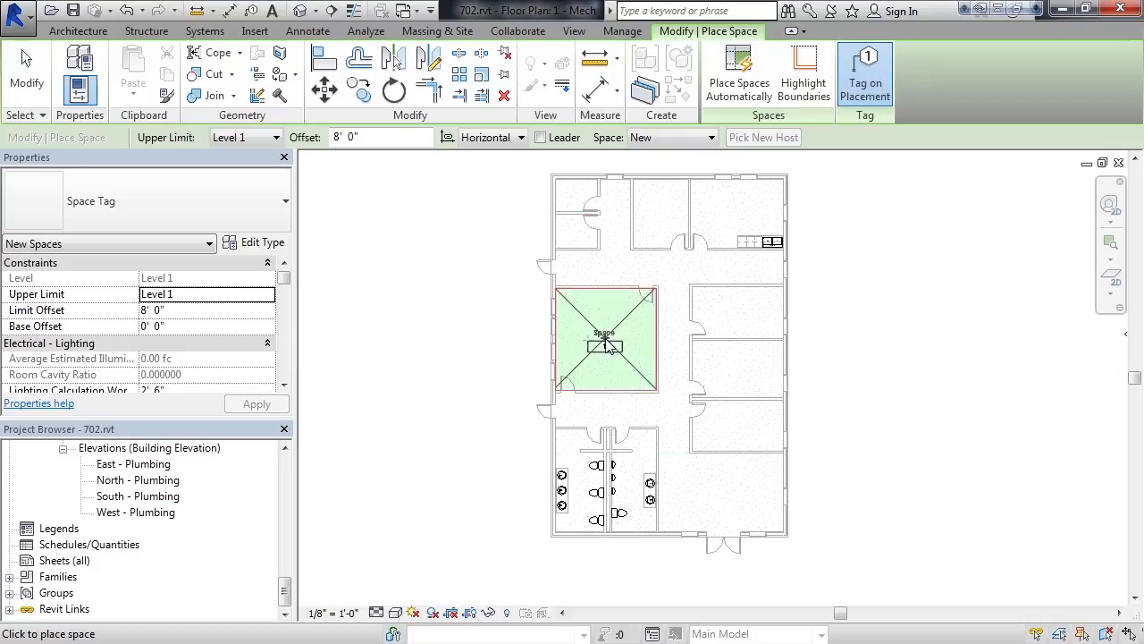
click(736, 318)
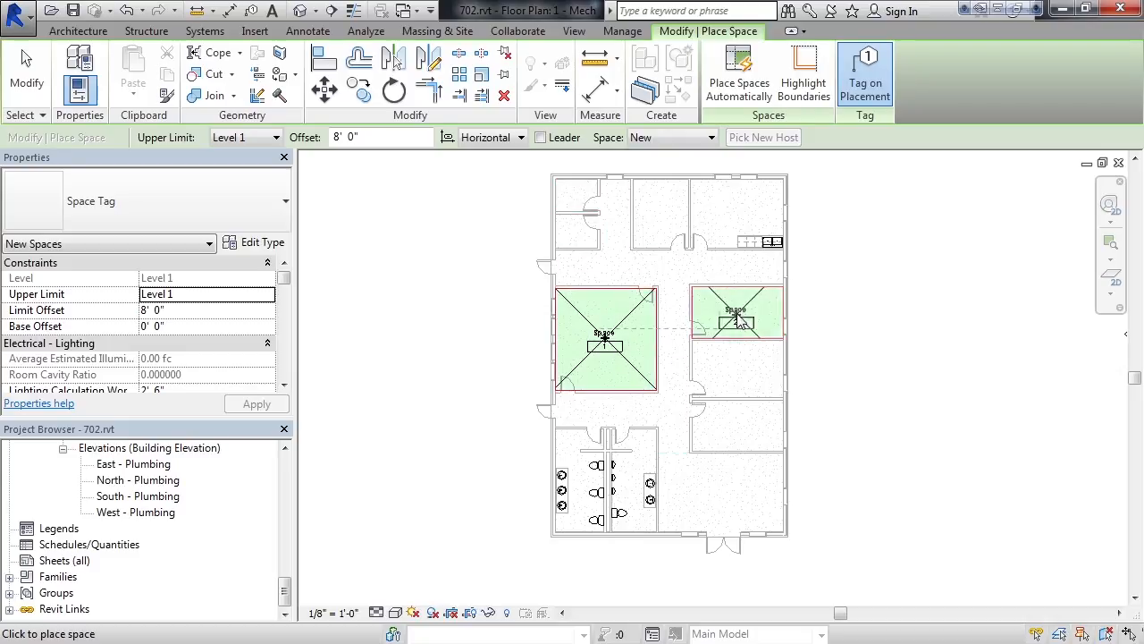
click(737, 375)
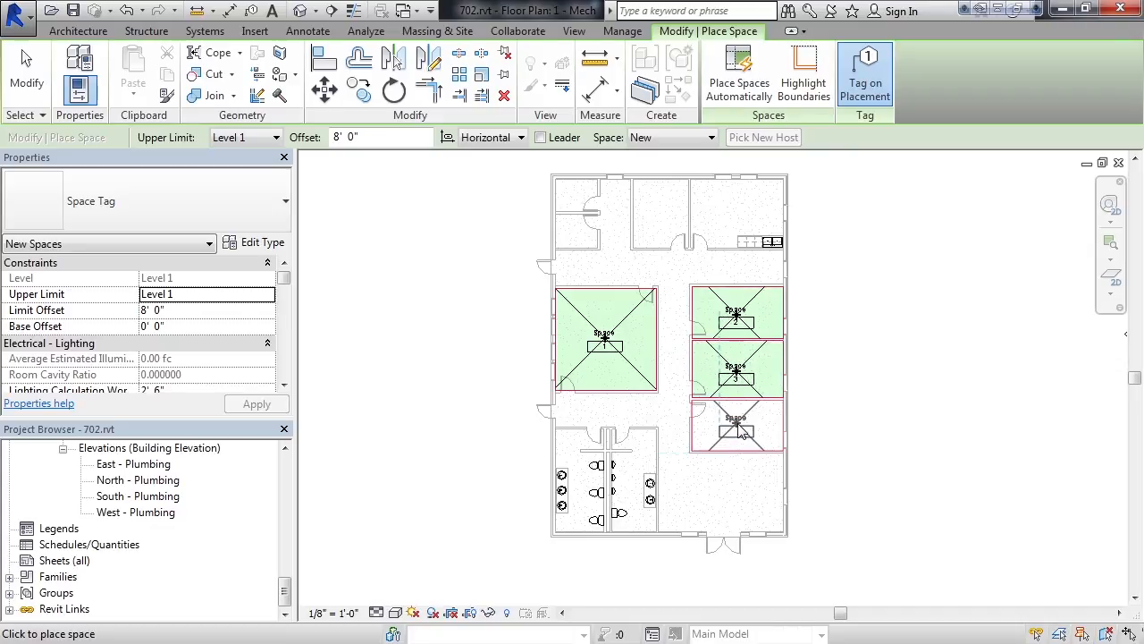
click(738, 427)
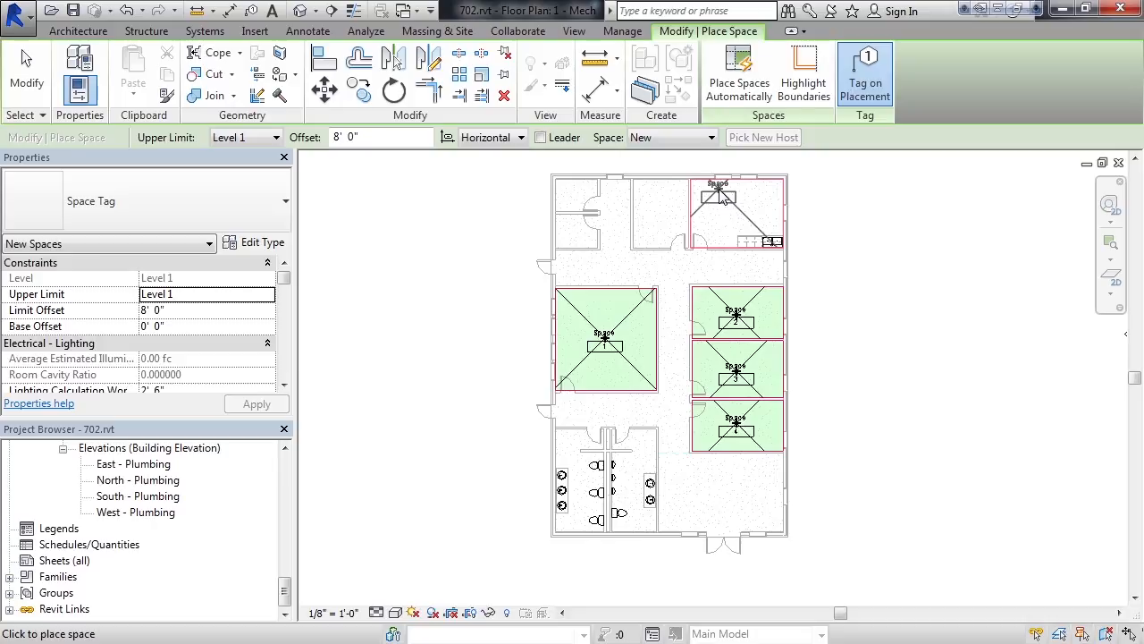
click(712, 143)
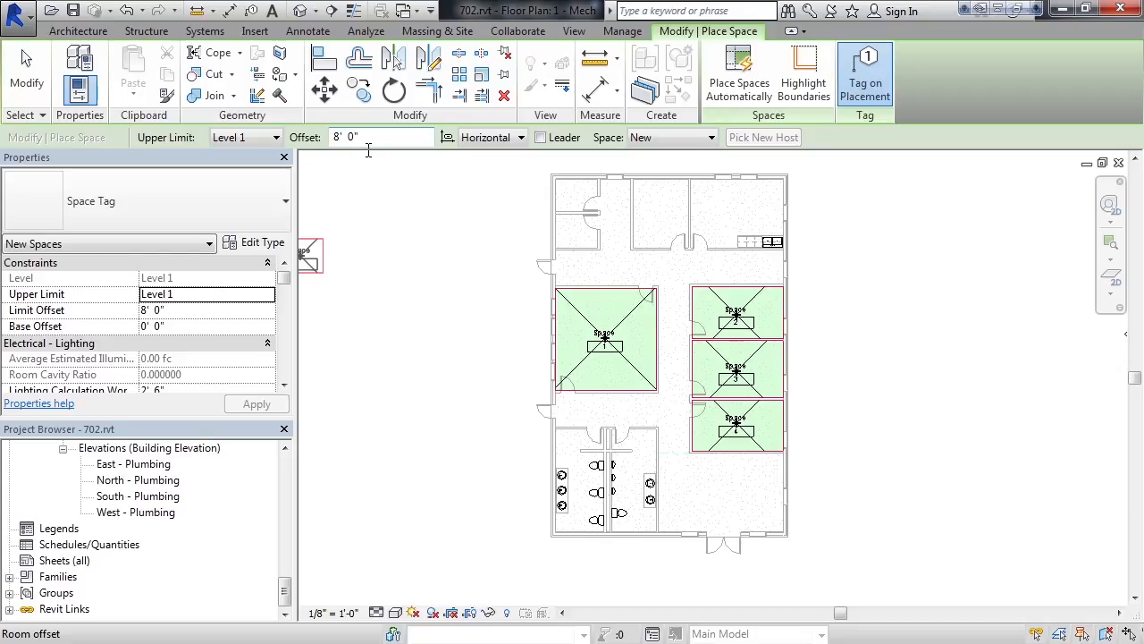
Step: Rename Space 1 to CONFERENCE and renumber it 101
click(40, 90)
scroll(644, 343, down, 2)
scroll(643, 342, up, 5)
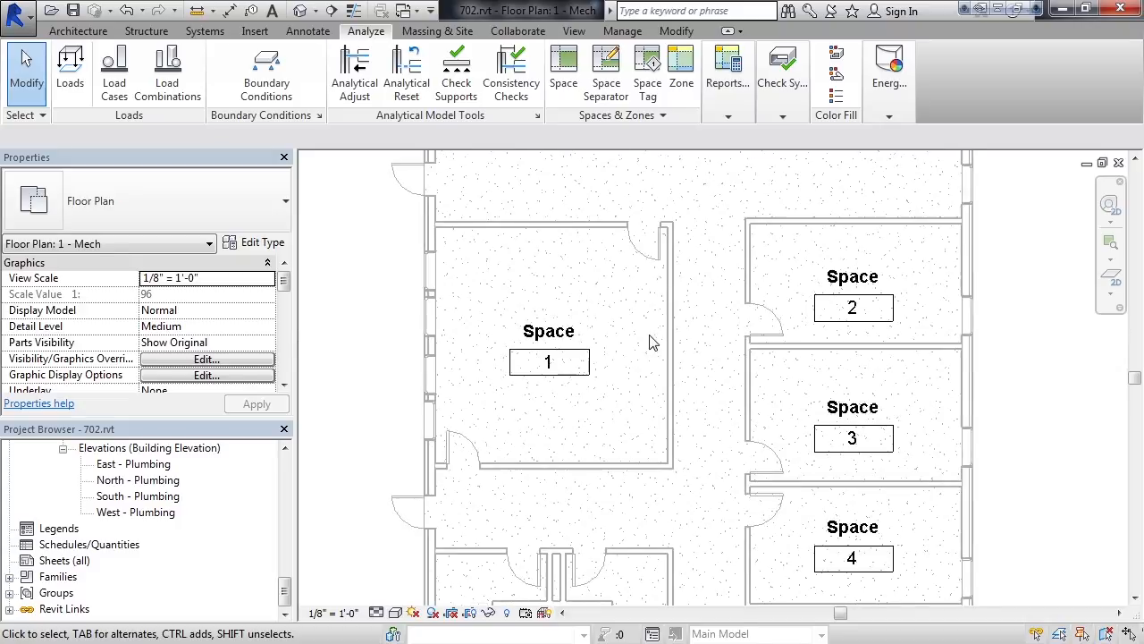
click(554, 340)
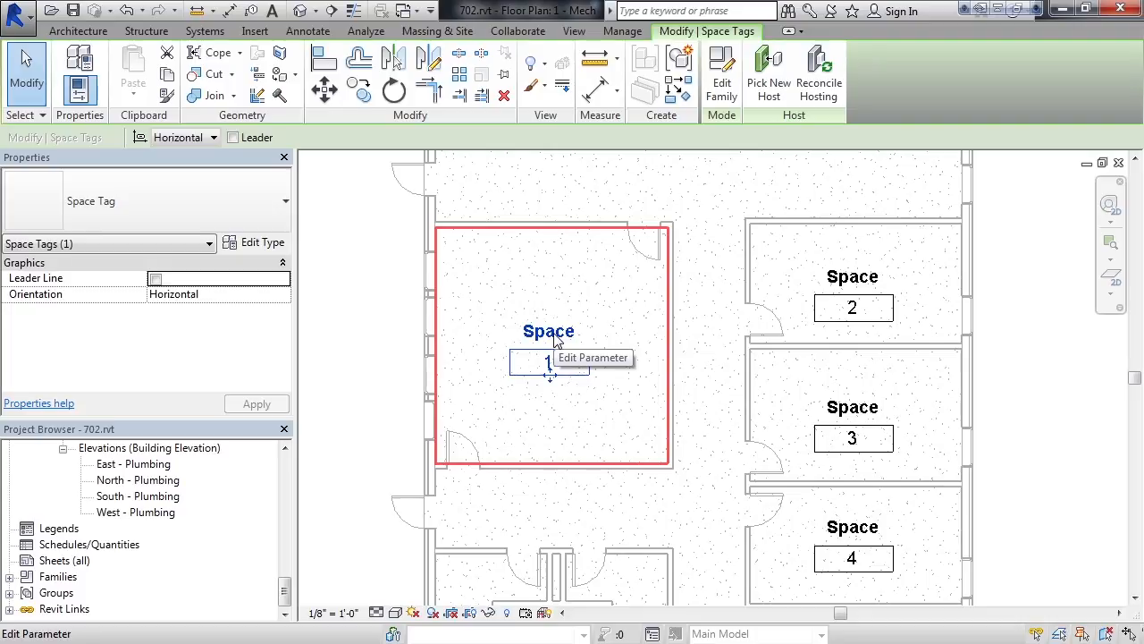
click(554, 339)
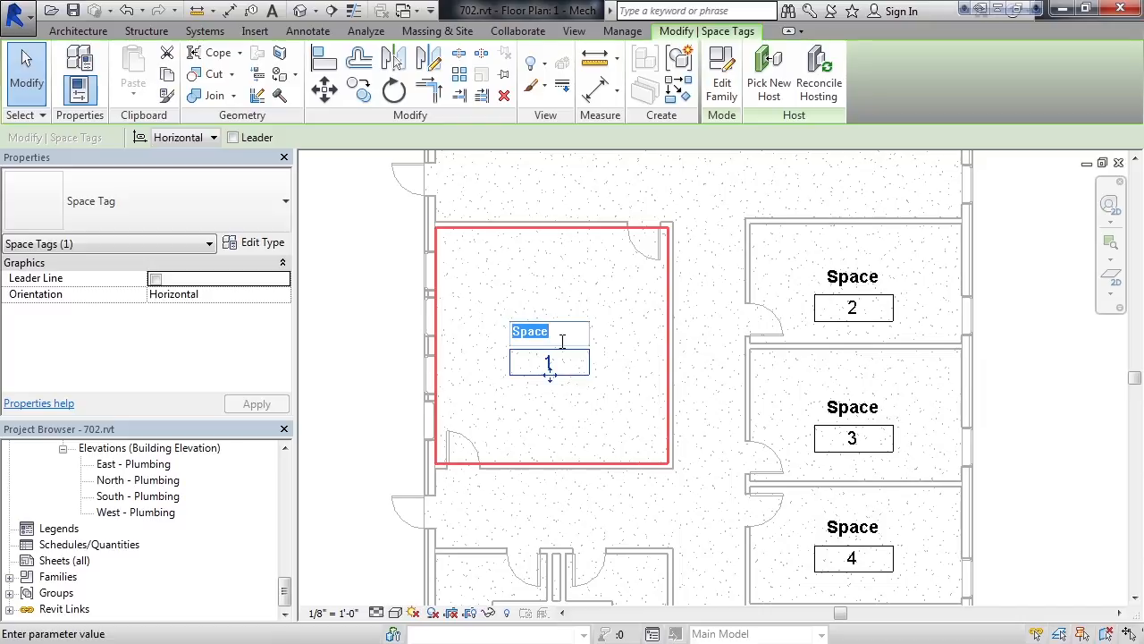
text(CONF)
text(ER)
text(ENCE)
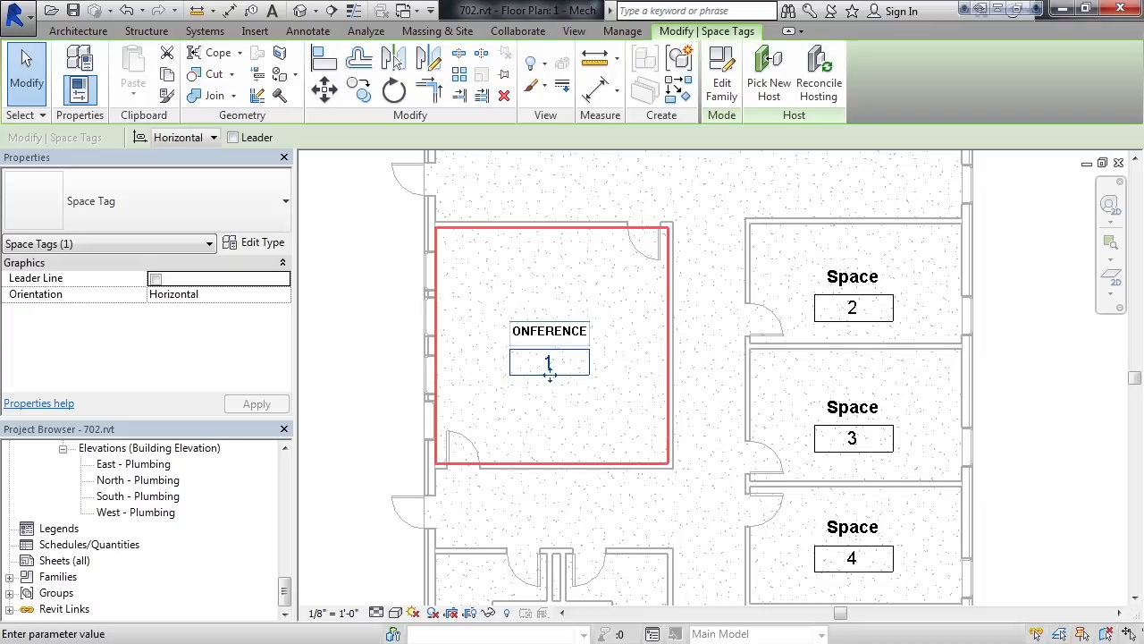
click(458, 363)
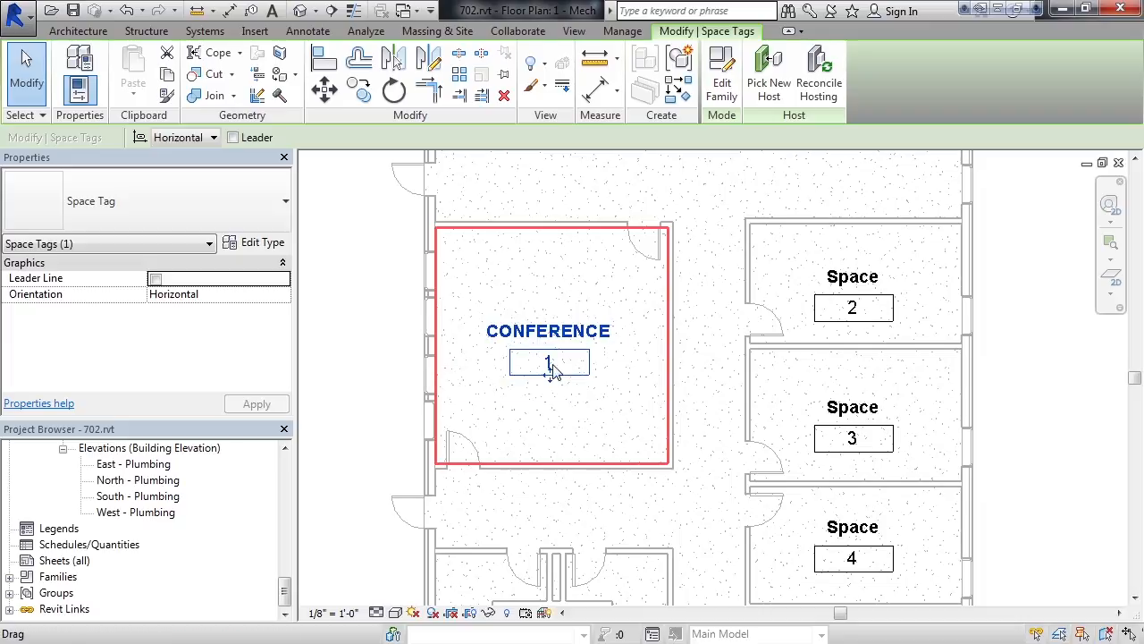
click(558, 372)
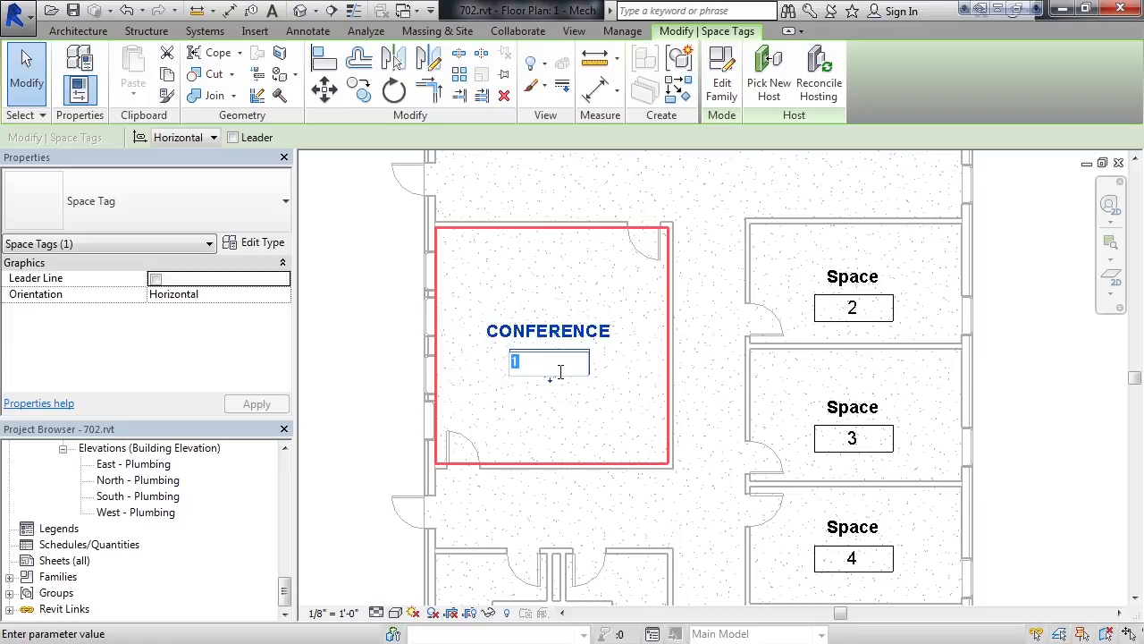
text(101)
key(Return)
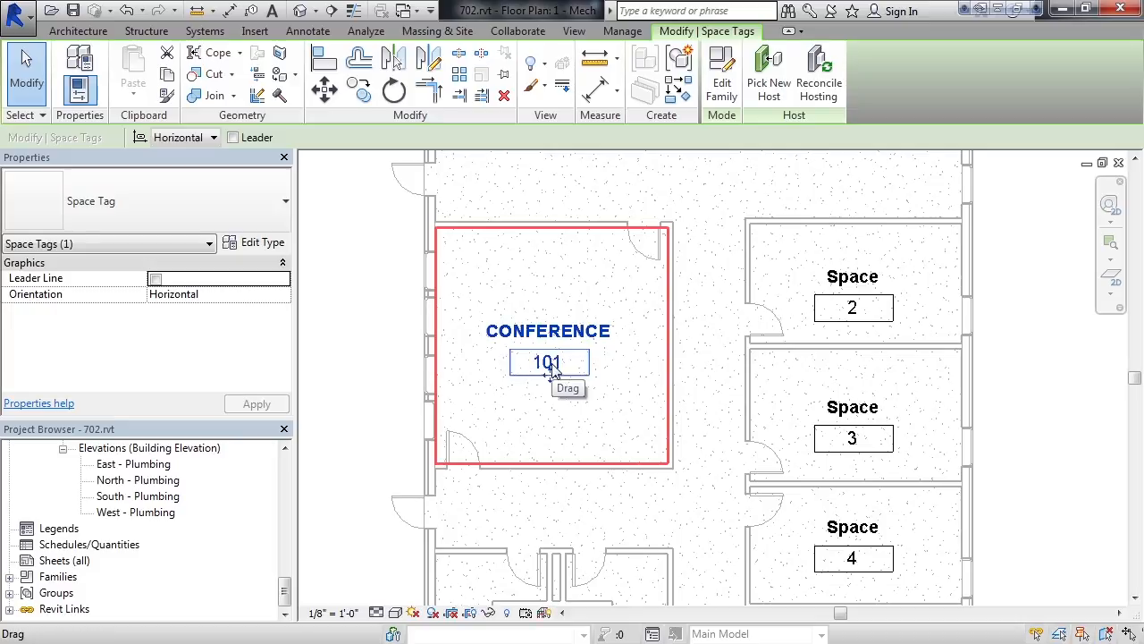
Step: Label the lower-right space OFFICE1 with number 102
click(861, 532)
click(862, 528)
text(OFFICE1)
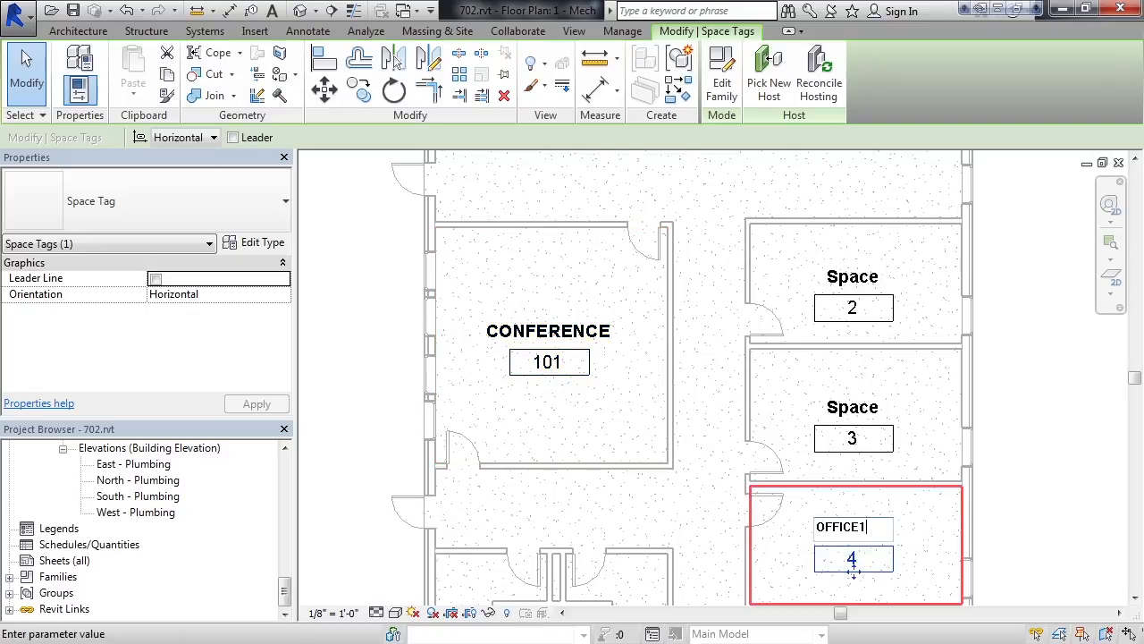
key(Return)
click(854, 560)
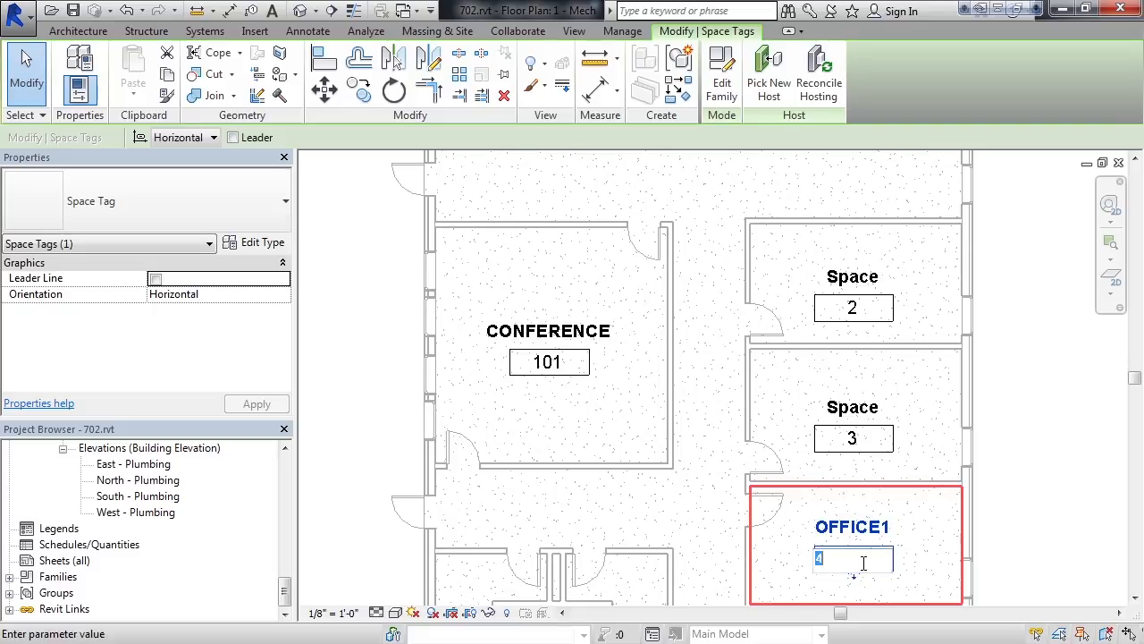
text(102)
key(Return)
Step: Label the middle-right space OFFICE2 with number 103
click(865, 413)
click(867, 408)
text(OFFICE2)
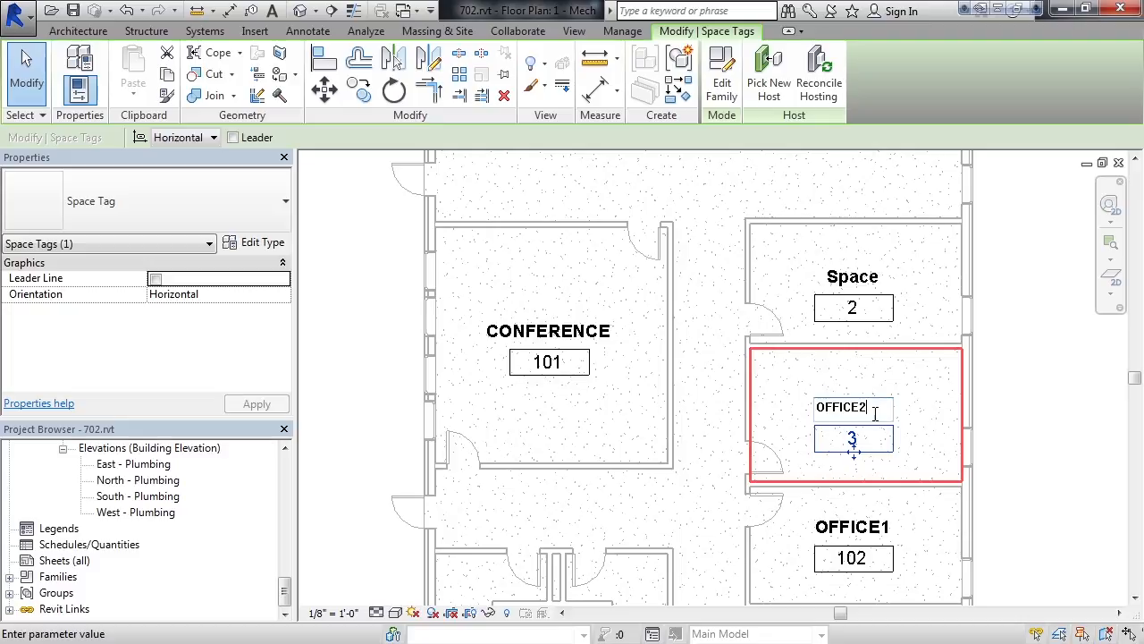
click(855, 438)
click(855, 438)
text(103)
key(Return)
Step: Label the upper-right space OFFICE3 with number 104
click(874, 297)
click(877, 284)
text(OFFICE)
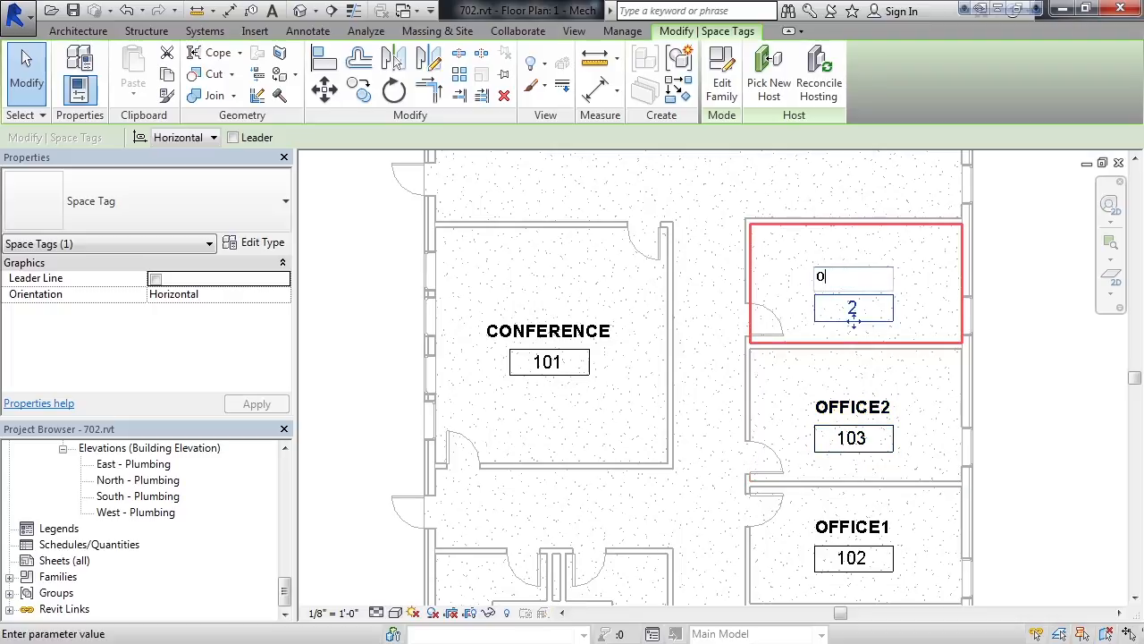
text(3)
key(Return)
click(853, 309)
text(104)
key(Return)
Step: Zoom out and pan to show the whole plan with CONFERENCE and the three OFFICE spaces
click(1058, 402)
middle_drag(1055, 404, 1016, 354)
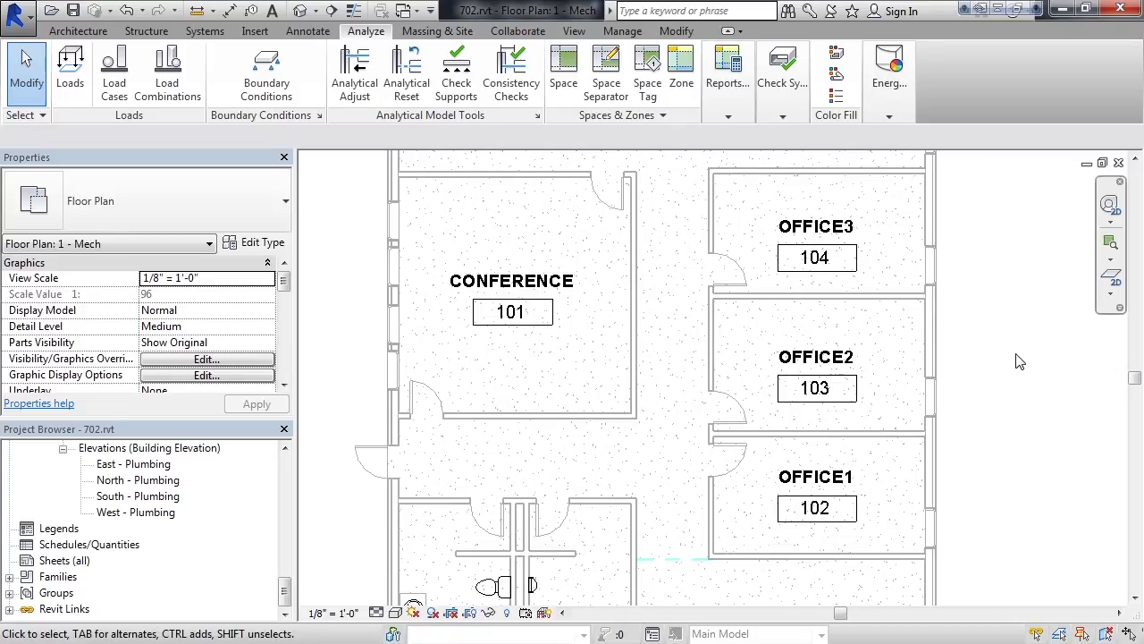
scroll(1021, 362, down, 3)
scroll(1026, 362, down, 2)
middle_drag(1024, 361, 943, 384)
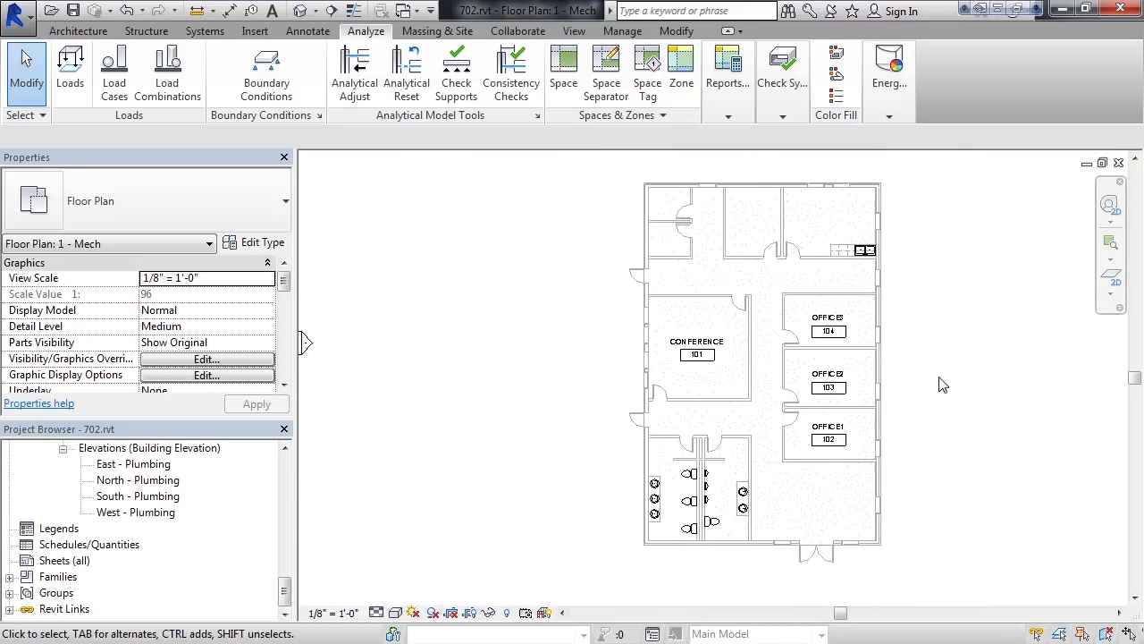